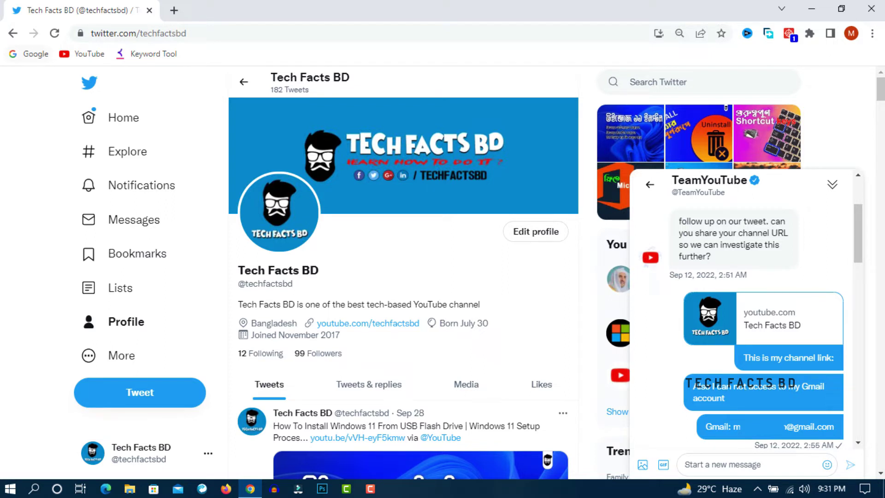
Read through the TeamYouTube conversation and open the form link in its step-by-step guide message.
{"action": "scroll", "coordinate": [746, 323], "scroll_direction": "down", "scroll_amount": 5}
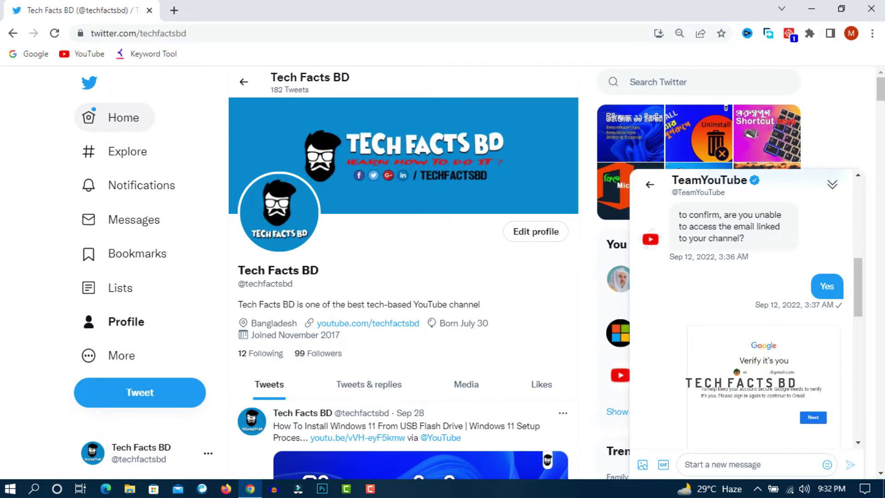
{"action": "scroll", "coordinate": [744, 314], "scroll_direction": "down", "scroll_amount": 5}
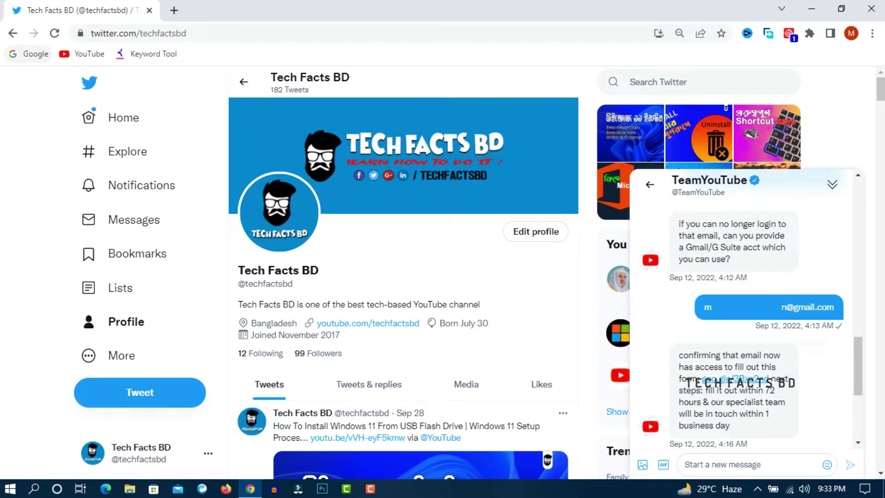
{"action": "scroll", "coordinate": [744, 309], "scroll_direction": "down", "scroll_amount": 4}
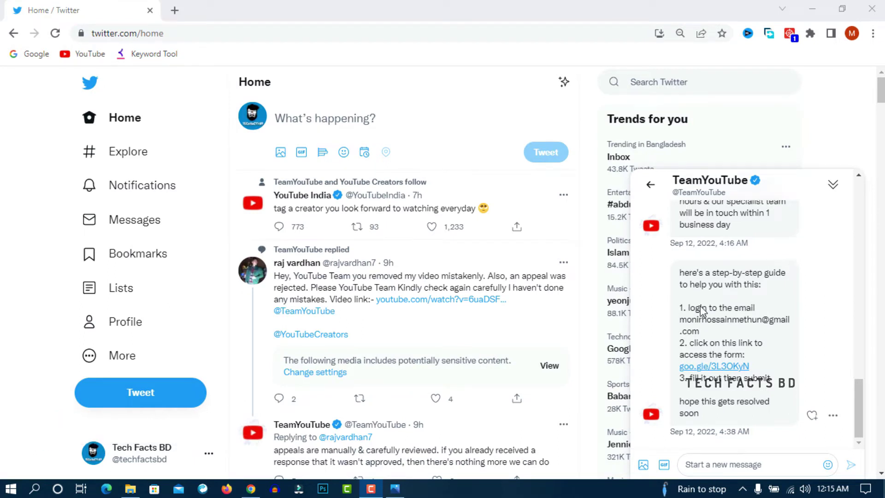
{"action": "left_click", "coordinate": [713, 367]}
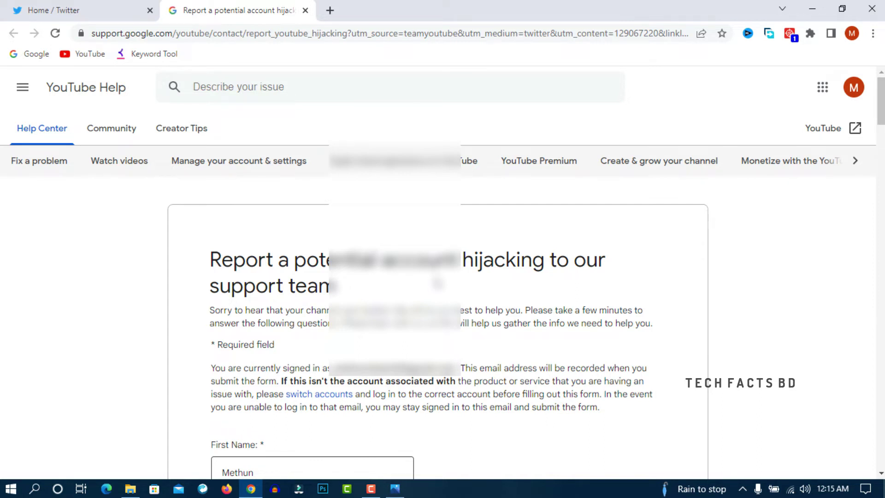
Examine the hijacking report form's name, contact email, channel ID, creation date and primary email fields, including the channel ID example.
{"action": "scroll", "coordinate": [437, 281], "scroll_direction": "down", "scroll_amount": 3}
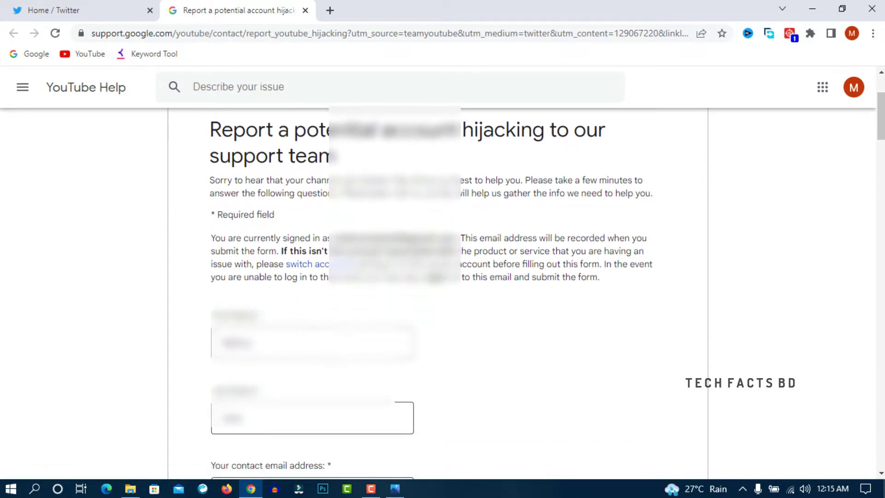
{"action": "scroll", "coordinate": [478, 270], "scroll_direction": "down", "scroll_amount": 3}
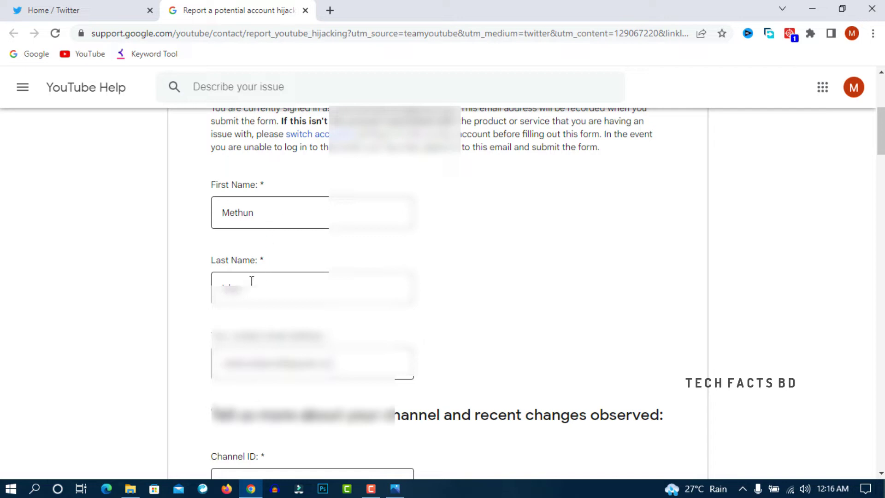
{"action": "scroll", "coordinate": [339, 273], "scroll_direction": "down", "scroll_amount": 2}
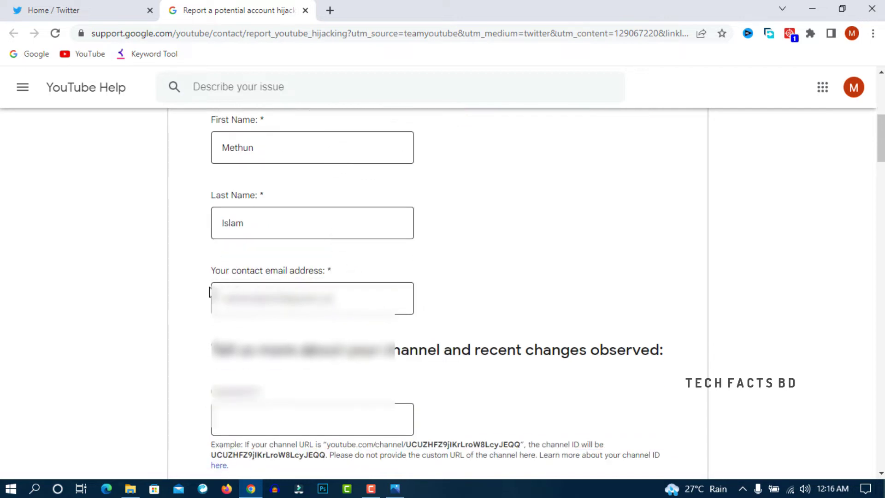
{"action": "type", "text": "m"}
{"action": "scroll", "coordinate": [505, 284], "scroll_direction": "down", "scroll_amount": 4}
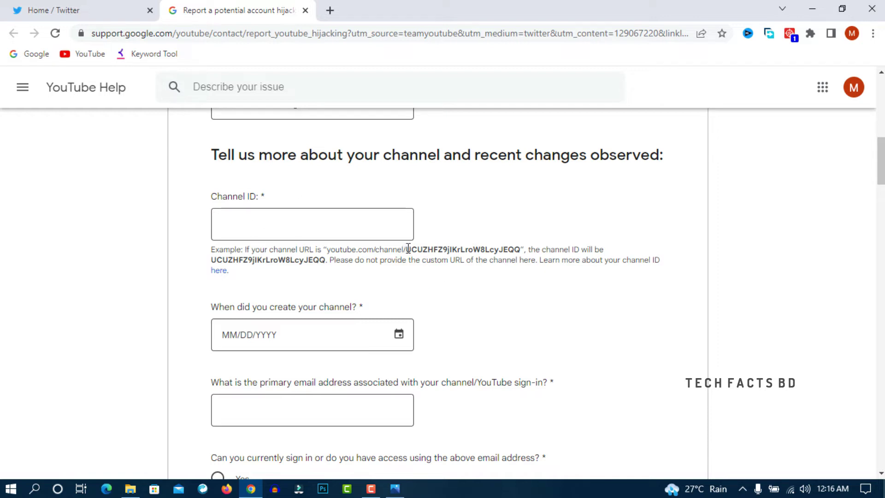
{"action": "left_click_drag", "start_coordinate": [408, 249], "coordinate": [518, 245]}
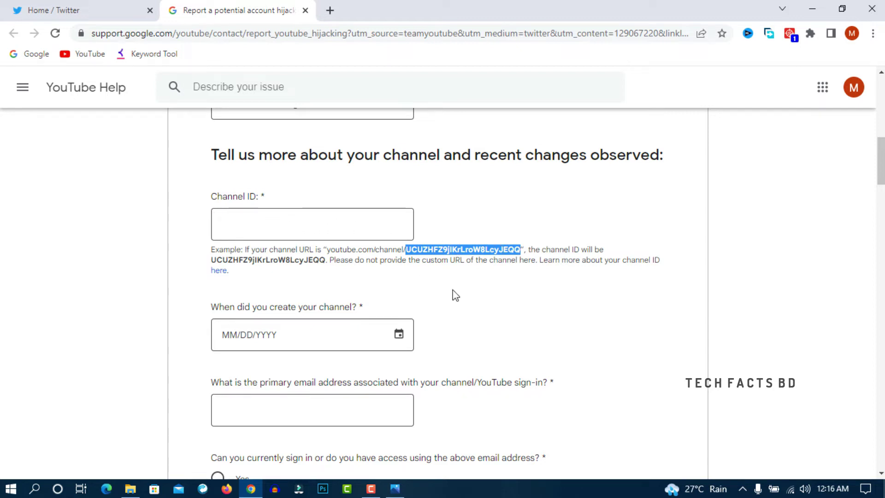
{"action": "left_click", "coordinate": [500, 328]}
{"action": "scroll", "coordinate": [497, 325], "scroll_direction": "down", "scroll_amount": 1}
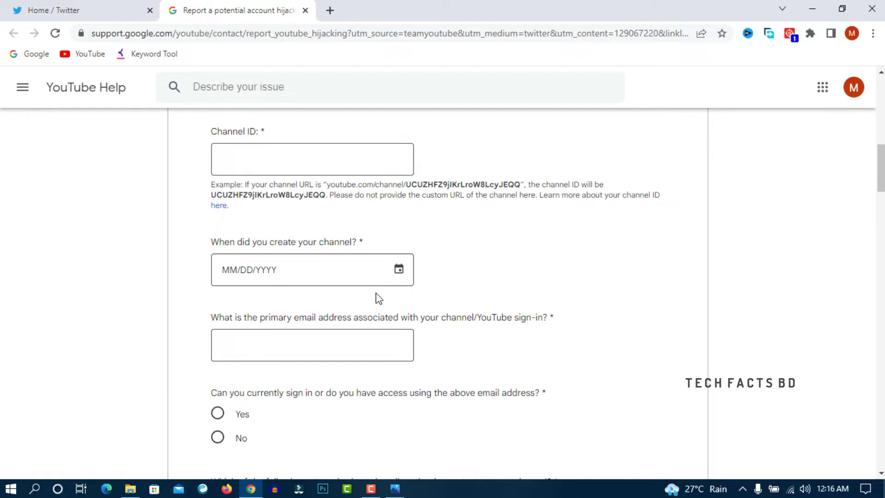
{"action": "scroll", "coordinate": [504, 255], "scroll_direction": "down", "scroll_amount": 2}
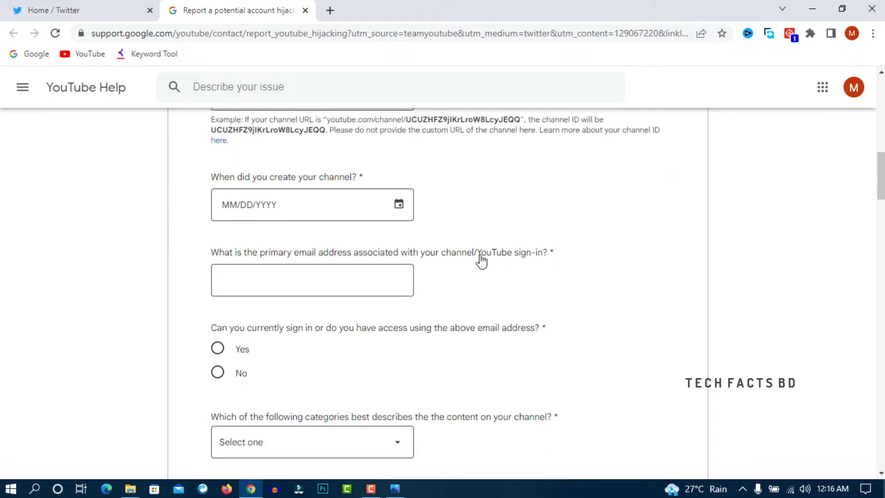
{"action": "scroll", "coordinate": [271, 279], "scroll_direction": "down", "scroll_amount": 1}
{"action": "scroll", "coordinate": [271, 279], "scroll_direction": "down", "scroll_amount": 1}
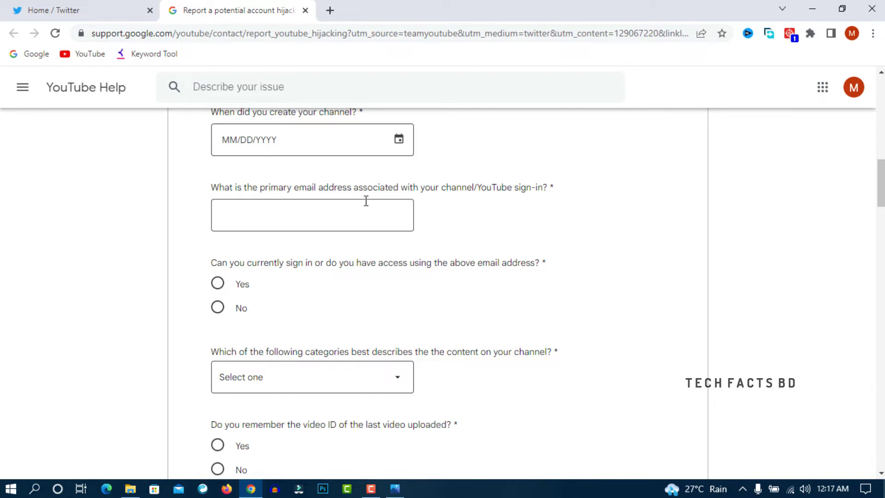
Answer No to currently having sign-in access with the channel's primary email address, leaving that address field blank.
{"action": "left_click", "coordinate": [253, 216]}
{"action": "scroll", "coordinate": [334, 213], "scroll_direction": "down", "scroll_amount": 1}
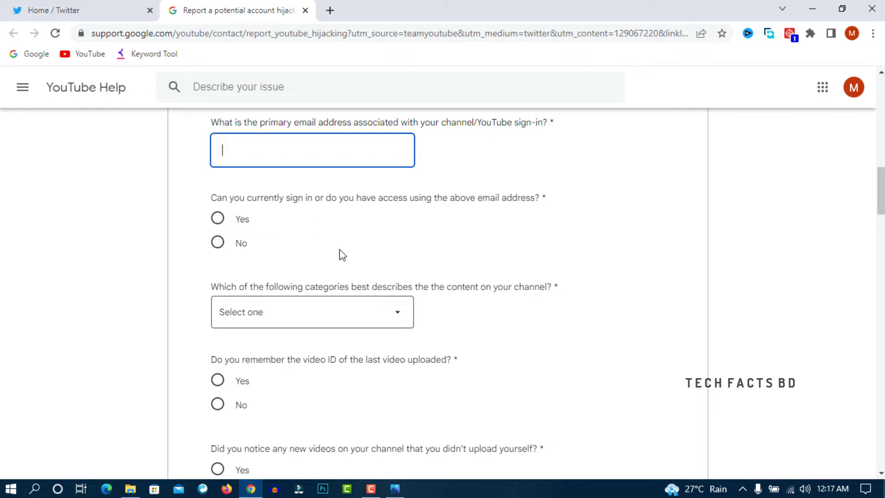
{"action": "left_click", "coordinate": [217, 244]}
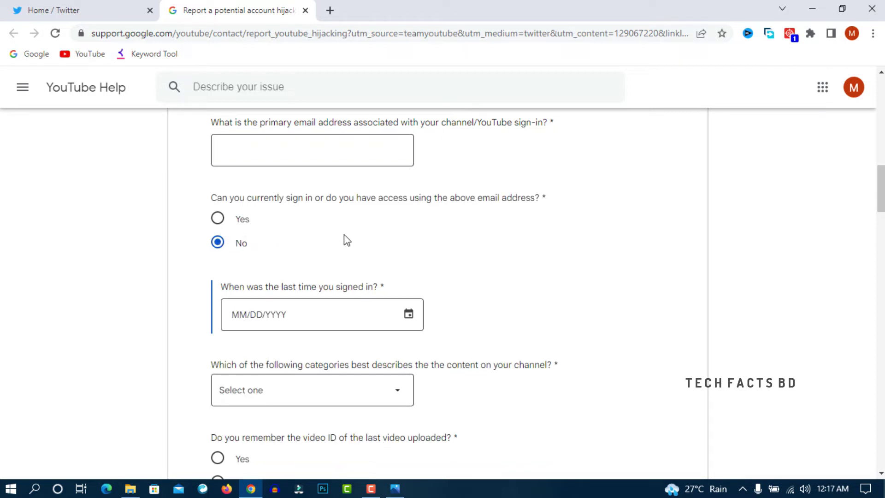
Set the category that best describes the channel's content to How-To/DIY.
{"action": "scroll", "coordinate": [348, 240], "scroll_direction": "down", "scroll_amount": 1}
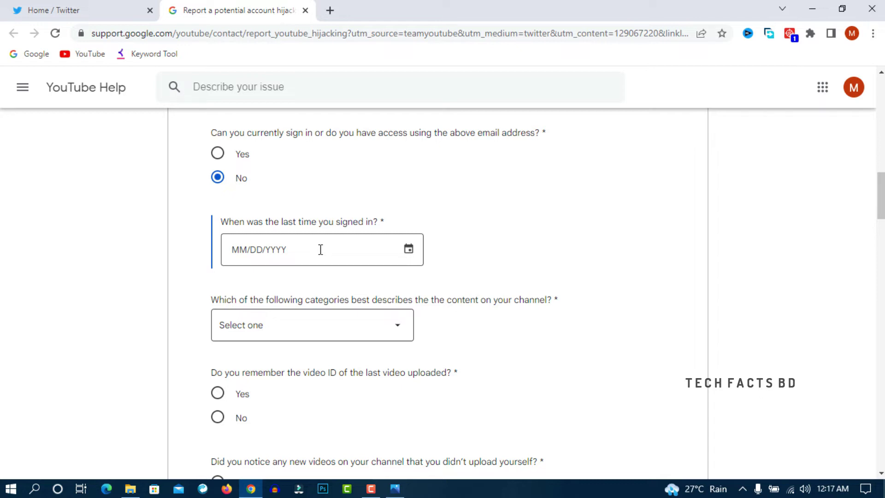
{"action": "scroll", "coordinate": [320, 249], "scroll_direction": "down", "scroll_amount": 3}
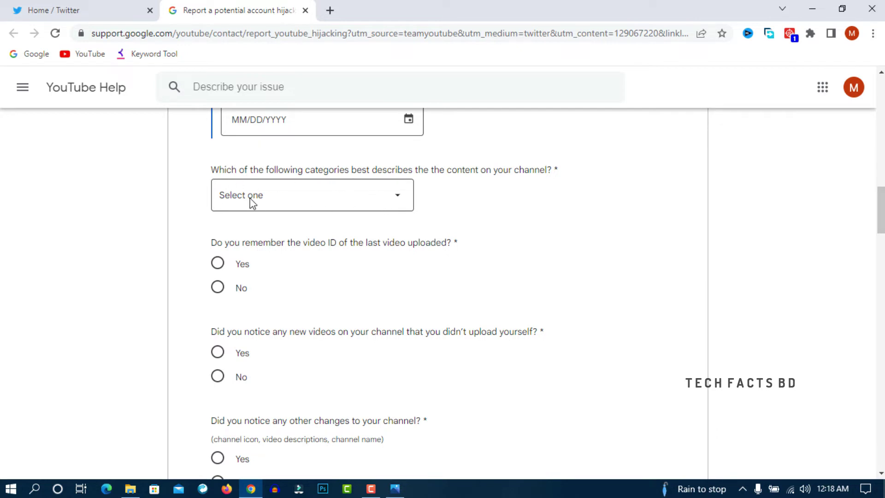
{"action": "left_click", "coordinate": [285, 203]}
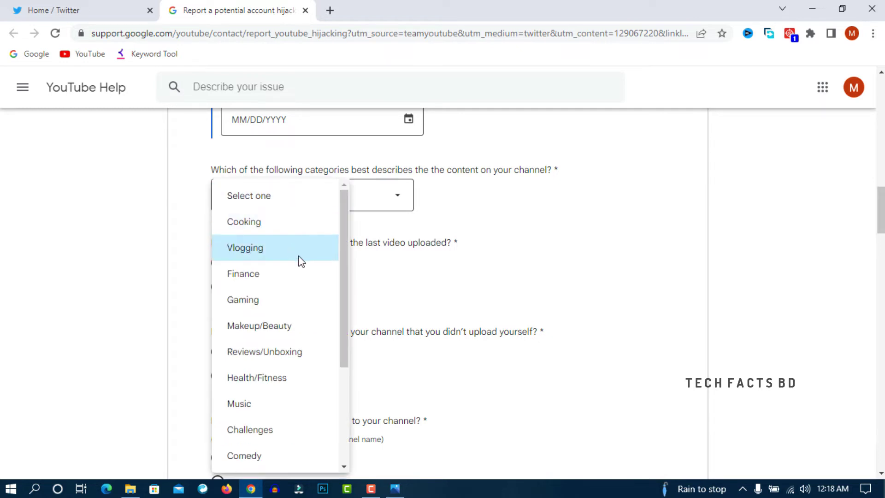
{"action": "scroll", "coordinate": [300, 261], "scroll_direction": "down", "scroll_amount": 3}
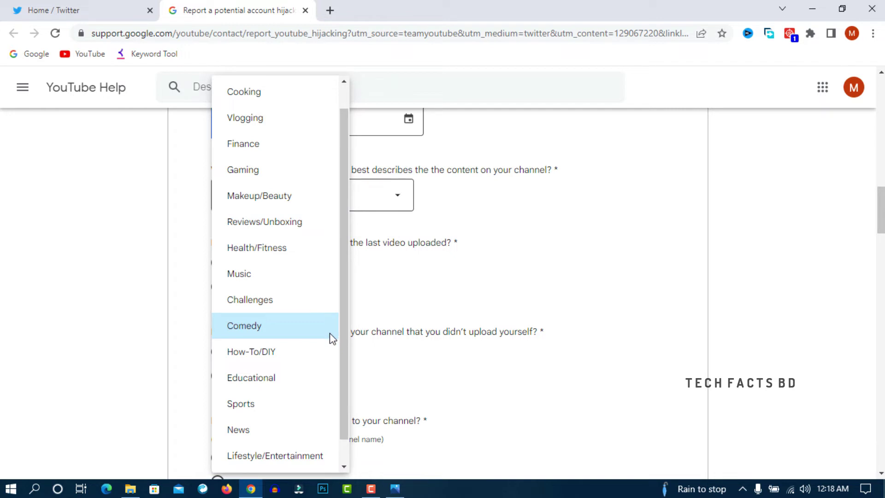
{"action": "scroll", "coordinate": [330, 333], "scroll_direction": "down", "scroll_amount": 1}
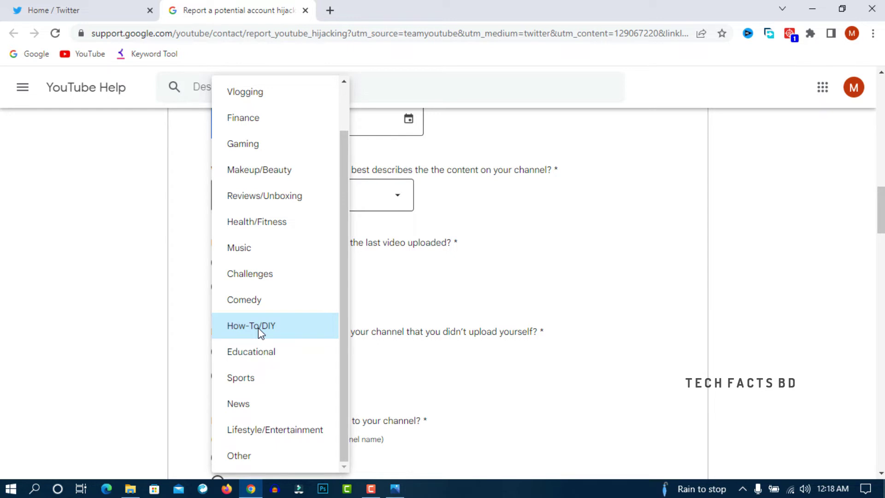
{"action": "scroll", "coordinate": [258, 327], "scroll_direction": "up", "scroll_amount": 2}
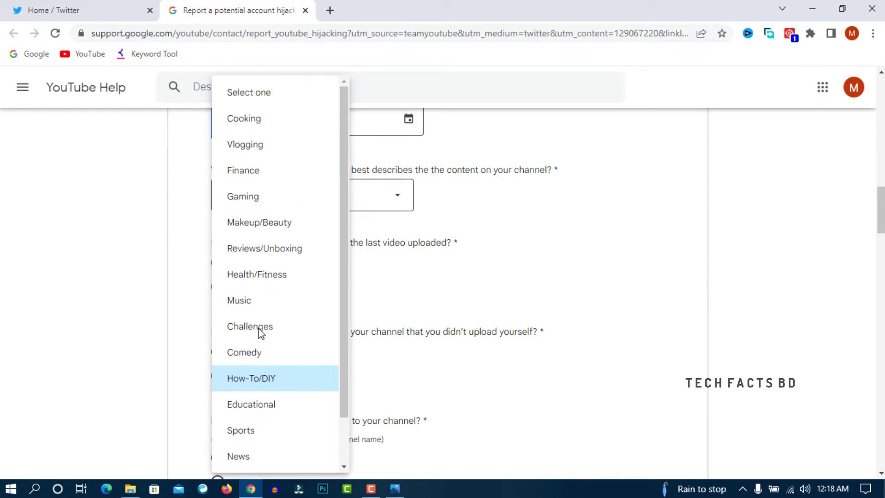
{"action": "left_click", "coordinate": [257, 379]}
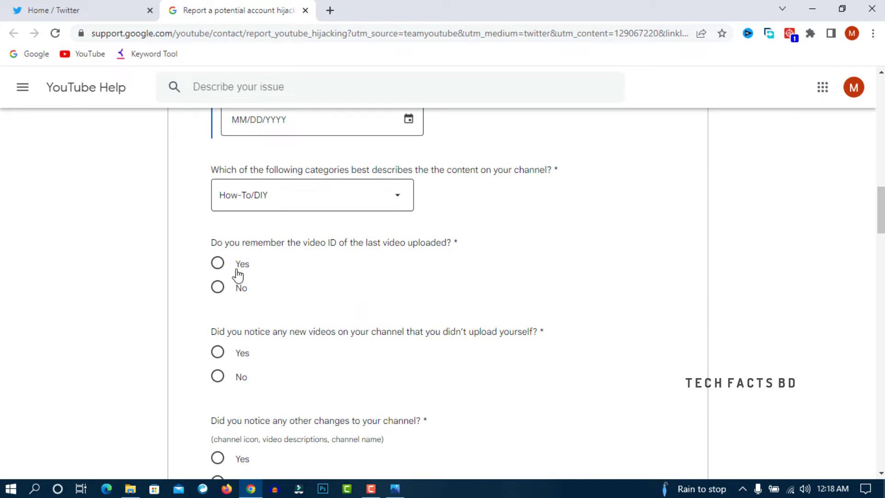
Answer Yes to remembering the last video's ID, and copy vVH-eyF5kmw from the Windows 11 installation video's YouTube address.
{"action": "left_click", "coordinate": [217, 263]}
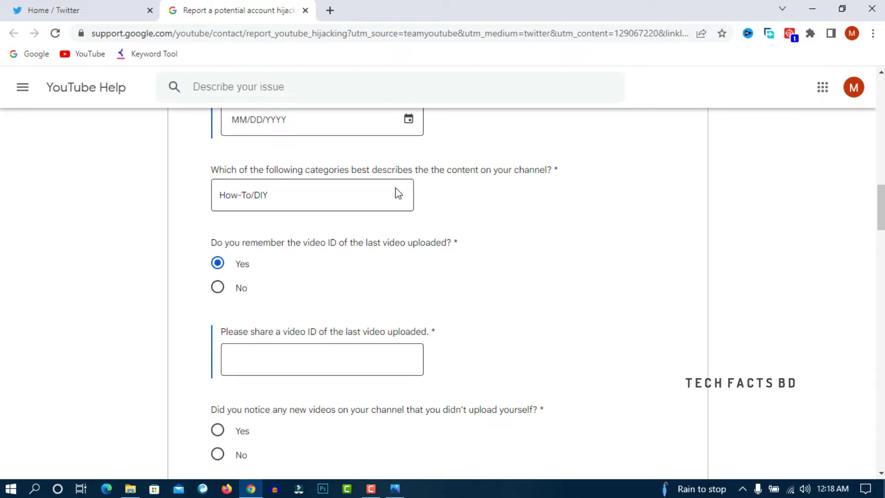
{"action": "left_click", "coordinate": [330, 10]}
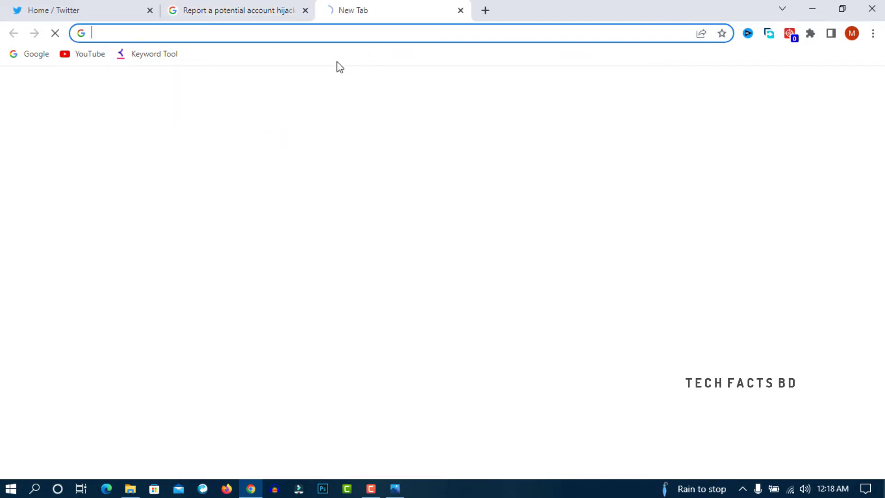
{"action": "left_click", "coordinate": [98, 54]}
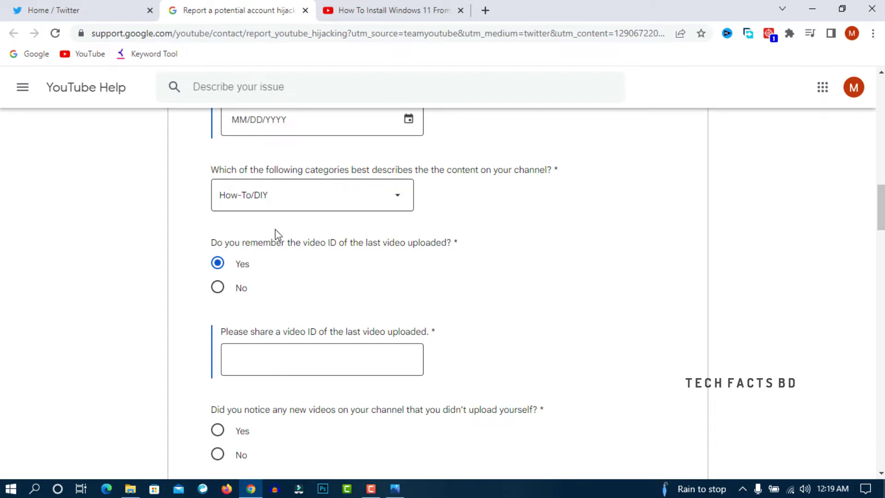
{"action": "left_click", "coordinate": [392, 12]}
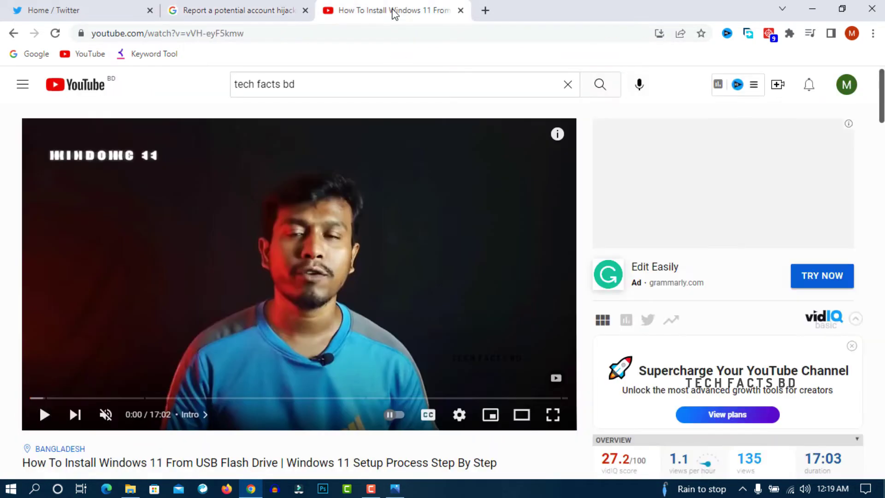
{"action": "scroll", "coordinate": [295, 175], "scroll_direction": "down", "scroll_amount": 3}
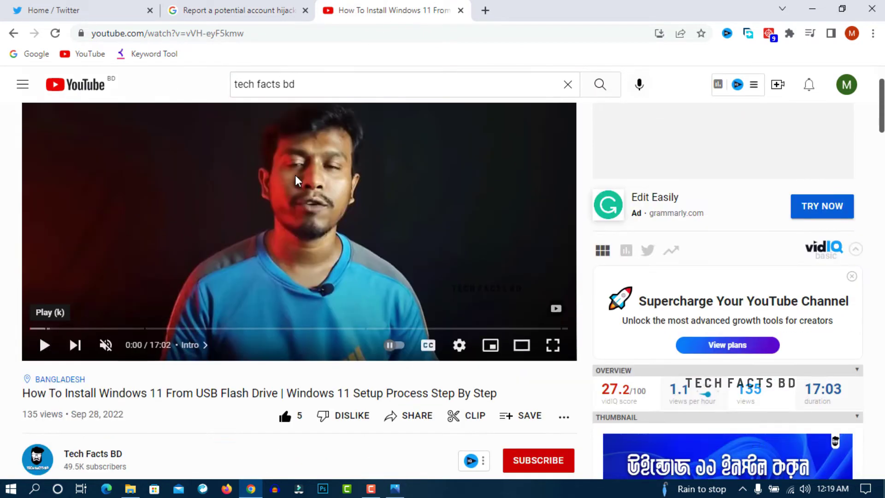
{"action": "scroll", "coordinate": [296, 176], "scroll_direction": "up", "scroll_amount": 3}
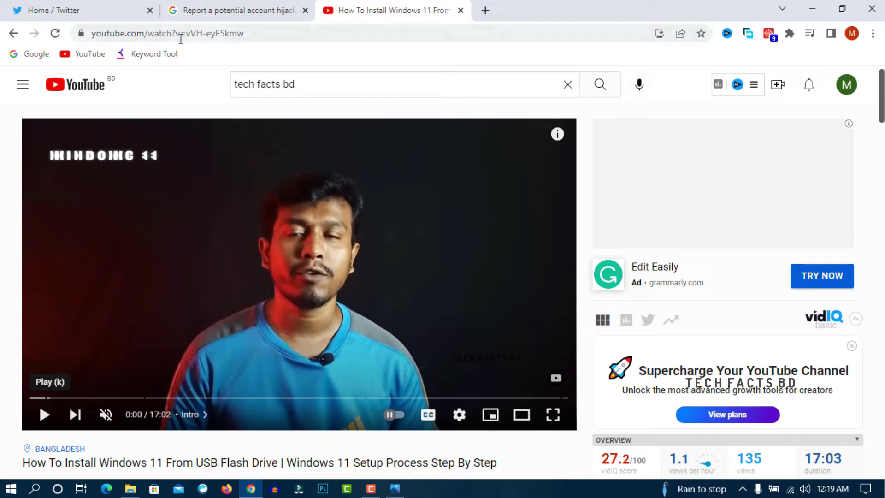
{"action": "left_click_drag", "start_coordinate": [186, 33], "coordinate": [247, 34]}
{"action": "key", "text": "ctrl+c"}
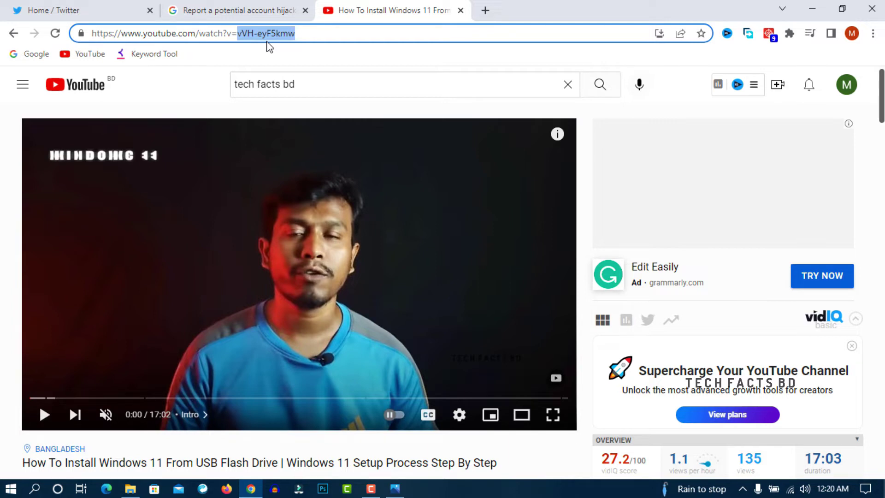
Return to the report form and paste vVH-eyF5kmw as the ID of the last video uploaded.
{"action": "left_click", "coordinate": [245, 10]}
{"action": "left_click", "coordinate": [298, 350]}
{"action": "key", "text": "ctrl+v"}
Answer Yes to noticing videos not uploaded by the owner, and give vVH-eyF5kmw as the video ID.
{"action": "scroll", "coordinate": [325, 258], "scroll_direction": "down", "scroll_amount": 4}
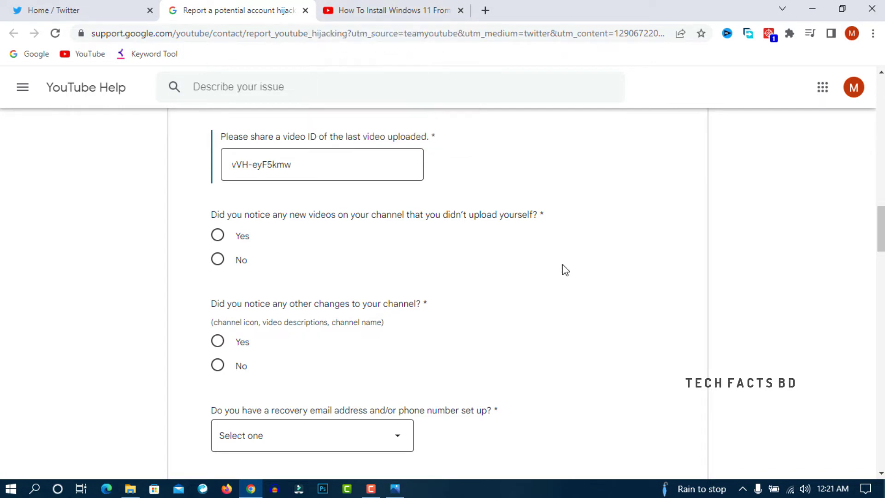
{"action": "left_click", "coordinate": [219, 238]}
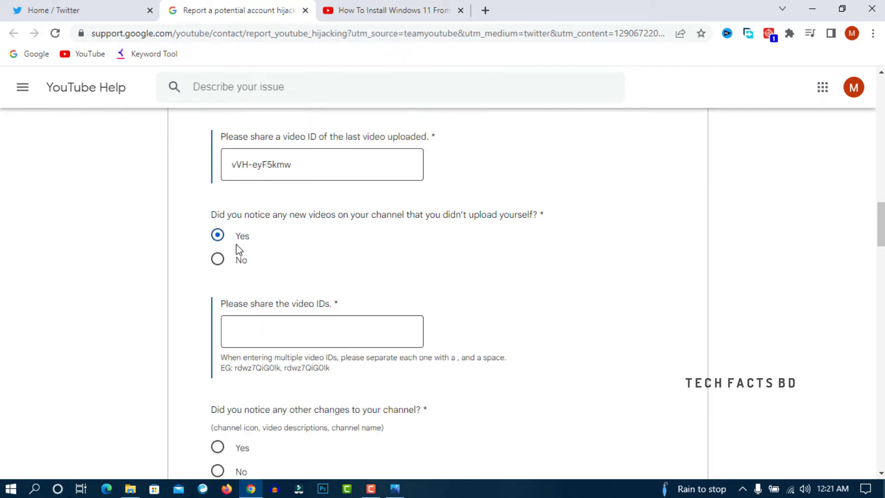
{"action": "left_click", "coordinate": [262, 330]}
{"action": "key", "text": "ctrl+v"}
{"action": "left_click", "coordinate": [568, 305]}
Answer Yes to noticing other changes to the channel and activate the description field for those changes.
{"action": "scroll", "coordinate": [568, 305], "scroll_direction": "down", "scroll_amount": 4}
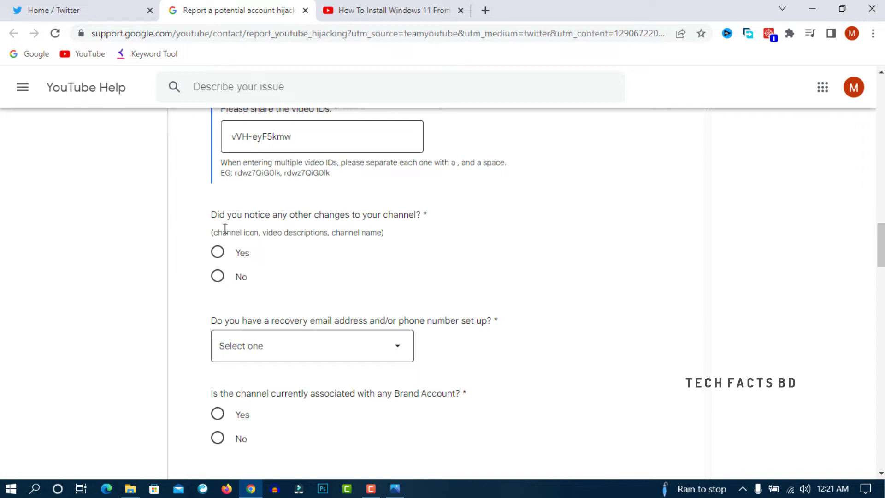
{"action": "left_click", "coordinate": [217, 252]}
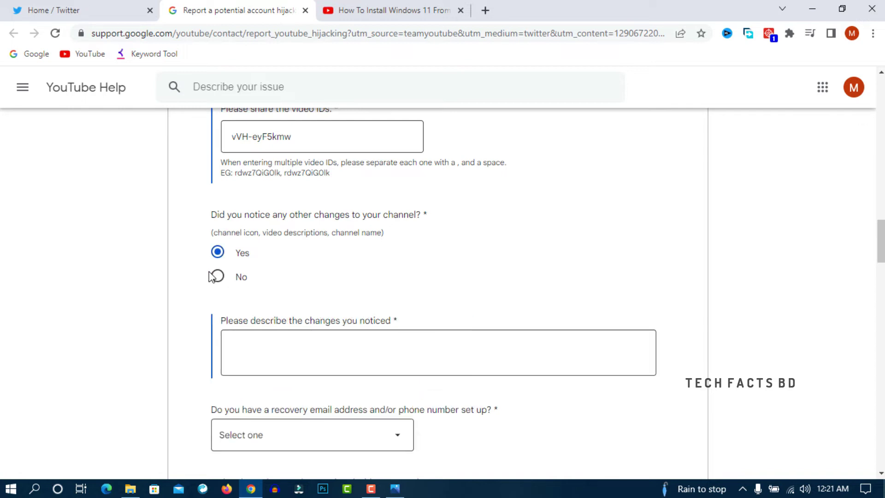
{"action": "scroll", "coordinate": [249, 352], "scroll_direction": "down", "scroll_amount": 1}
{"action": "left_click", "coordinate": [269, 294]}
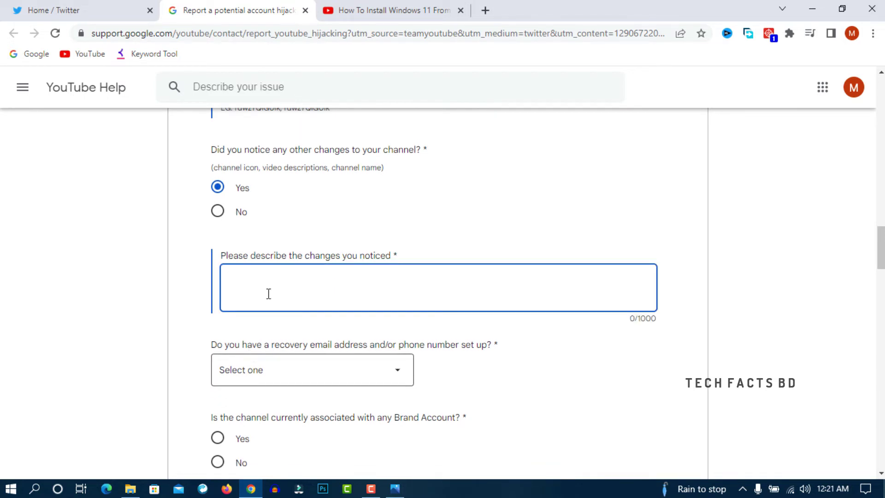
Choose Both for the recovery email and phone question, and activate the recovery email and last-four-digits phone fields in turn.
{"action": "scroll", "coordinate": [268, 293], "scroll_direction": "down", "scroll_amount": 1}
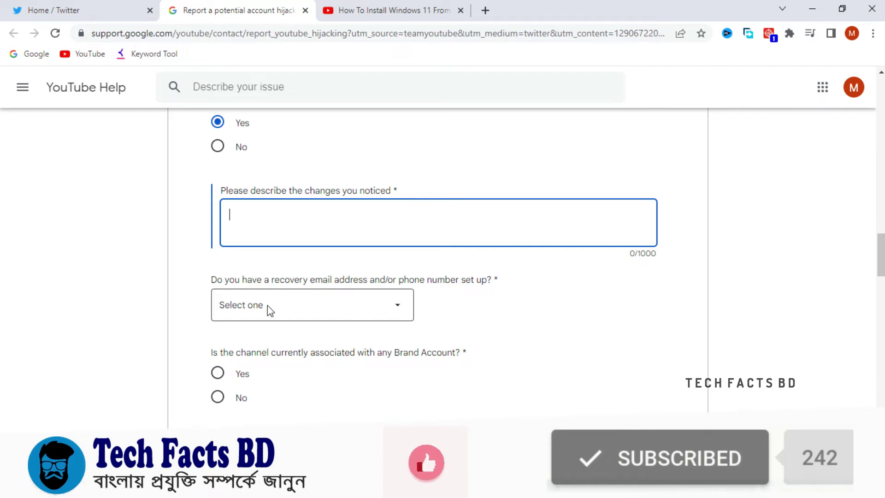
{"action": "left_click", "coordinate": [297, 311]}
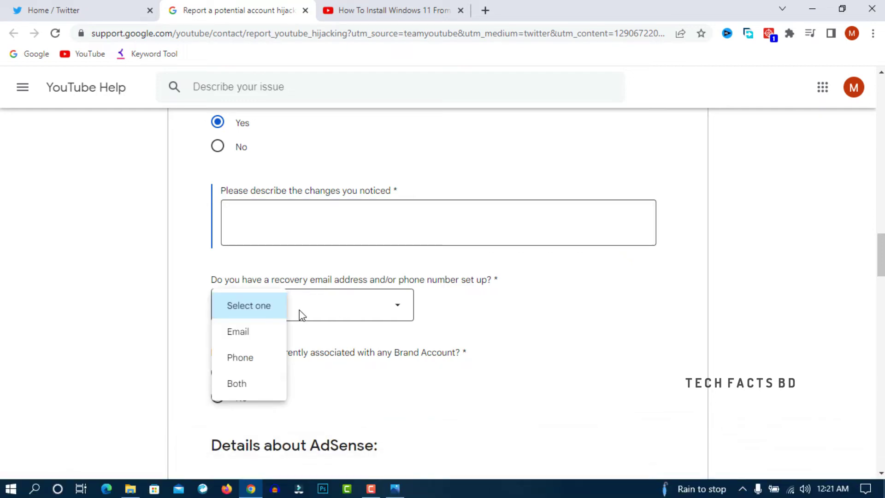
{"action": "left_click", "coordinate": [250, 392]}
{"action": "scroll", "coordinate": [445, 324], "scroll_direction": "down", "scroll_amount": 3}
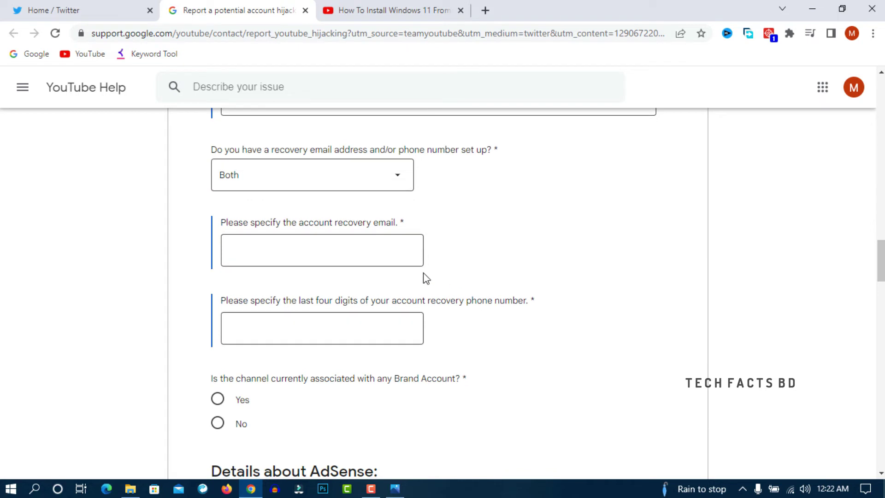
{"action": "left_click", "coordinate": [261, 252]}
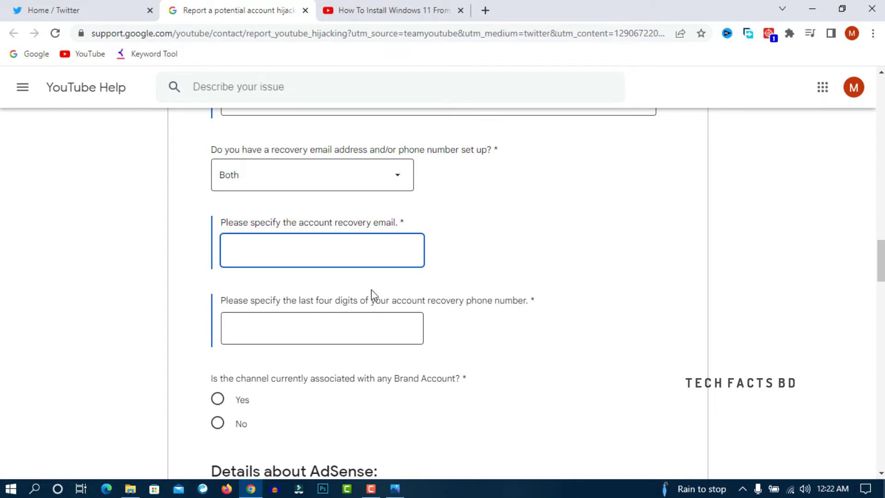
{"action": "left_click", "coordinate": [357, 336]}
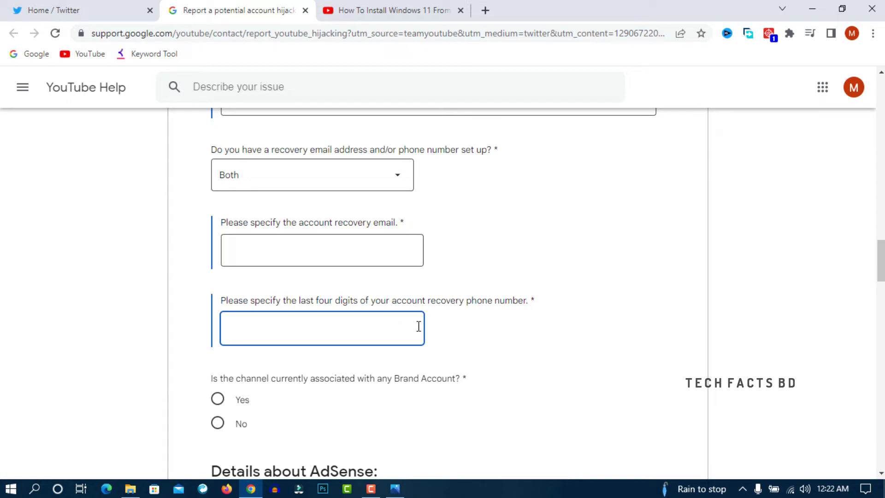
Answer Yes to the channel currently being associated with a Brand Account.
{"action": "scroll", "coordinate": [477, 331], "scroll_direction": "down", "scroll_amount": 4}
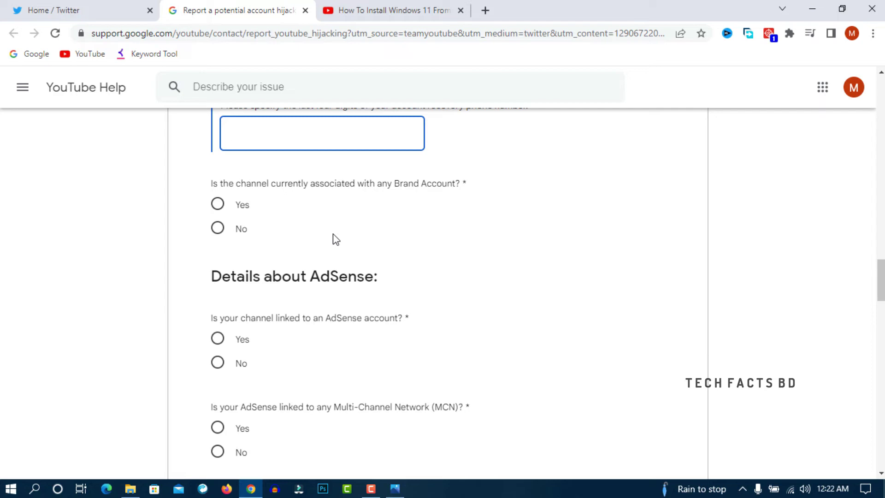
{"action": "left_click", "coordinate": [220, 208]}
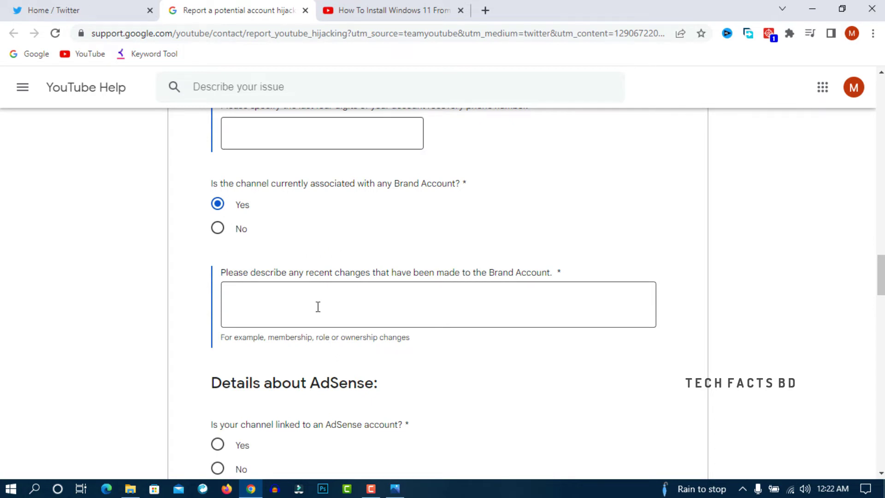
{"action": "scroll", "coordinate": [317, 306], "scroll_direction": "down", "scroll_amount": 1}
Answer Yes to the channel being linked to an AdSense account, and activate the AdSense user email field.
{"action": "scroll", "coordinate": [317, 306], "scroll_direction": "down", "scroll_amount": 1}
{"action": "scroll", "coordinate": [317, 306], "scroll_direction": "down", "scroll_amount": 1}
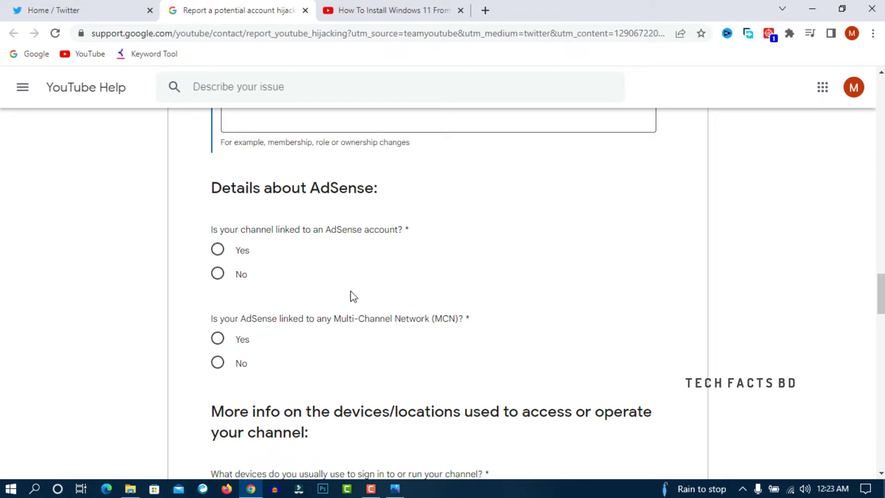
{"action": "left_click", "coordinate": [217, 250]}
{"action": "scroll", "coordinate": [456, 286], "scroll_direction": "down", "scroll_amount": 3}
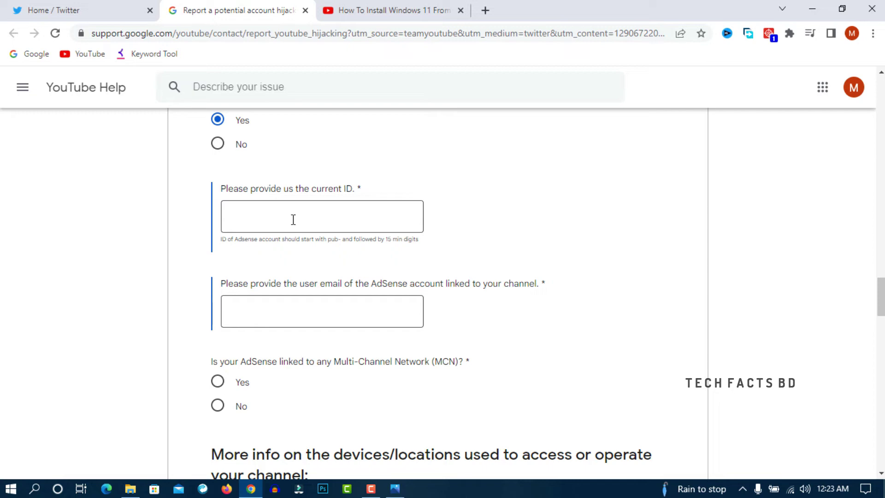
{"action": "left_click", "coordinate": [303, 312]}
{"action": "scroll", "coordinate": [530, 265], "scroll_direction": "down", "scroll_amount": 3}
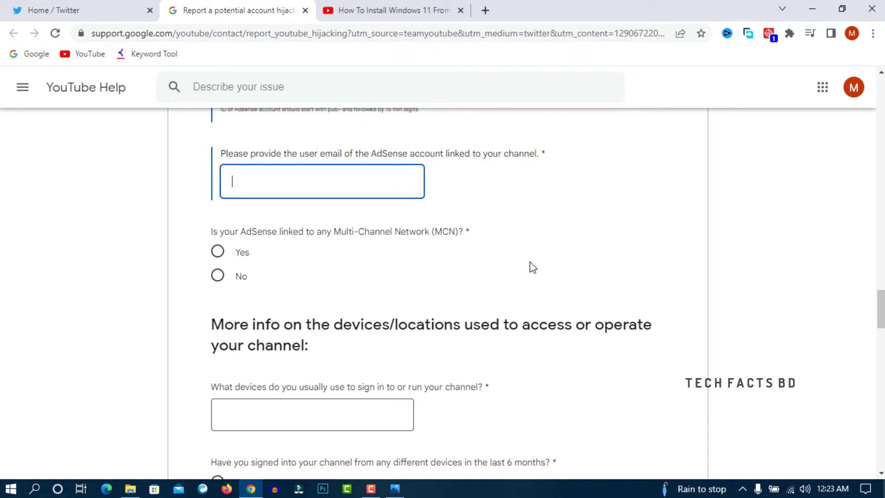
Answer No to having signed into the channel from any different devices in the last 6 months.
{"action": "scroll", "coordinate": [530, 266], "scroll_direction": "down", "scroll_amount": 1}
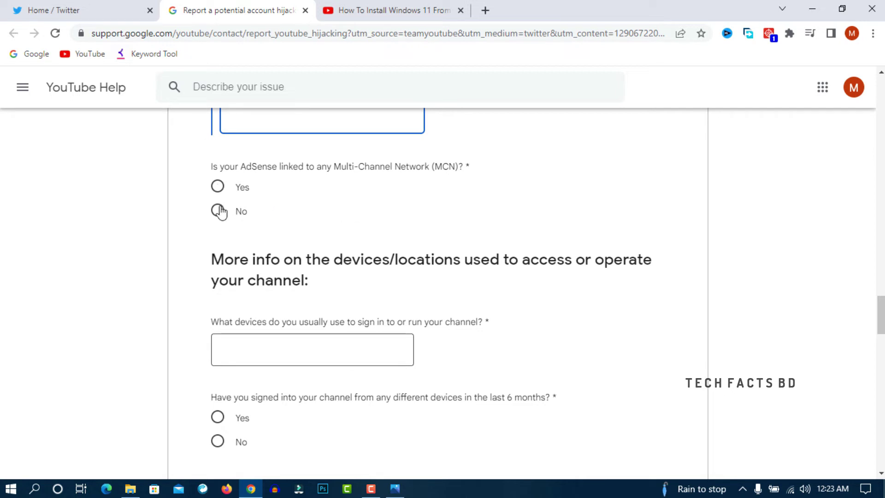
{"action": "scroll", "coordinate": [322, 217], "scroll_direction": "down", "scroll_amount": 3}
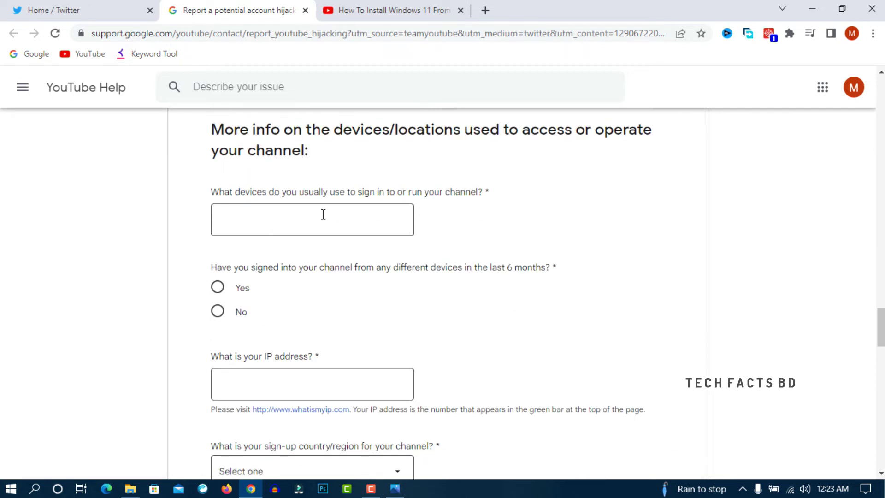
{"action": "scroll", "coordinate": [323, 215], "scroll_direction": "down", "scroll_amount": 1}
{"action": "scroll", "coordinate": [323, 215], "scroll_direction": "up", "scroll_amount": 1}
{"action": "left_click", "coordinate": [219, 289]}
{"action": "left_click", "coordinate": [219, 311]}
{"action": "scroll", "coordinate": [329, 310], "scroll_direction": "down", "scroll_amount": 1}
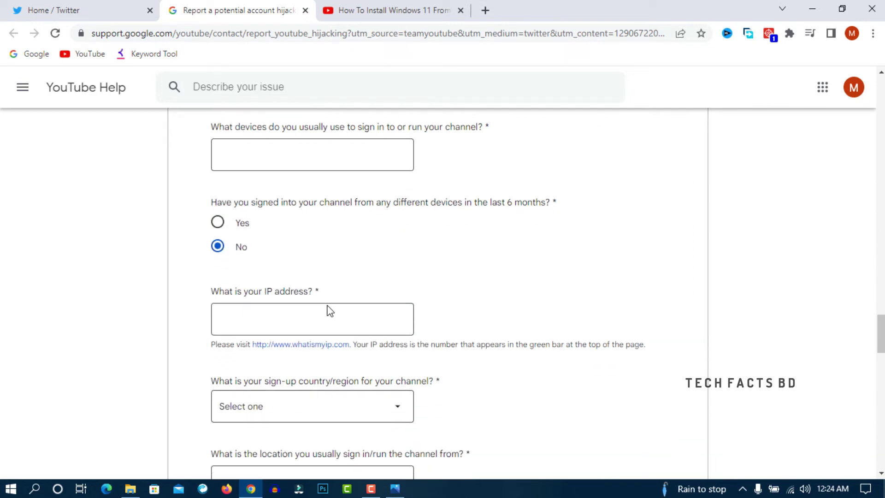
Look up the public IP address on the linked whatismyip.com page, and return to the form's IP address field.
{"action": "scroll", "coordinate": [427, 304], "scroll_direction": "down", "scroll_amount": 1}
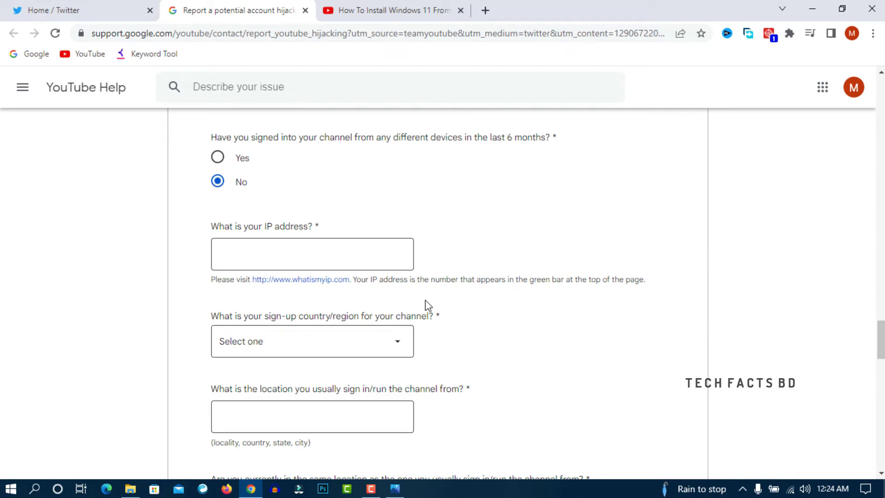
{"action": "left_click", "coordinate": [306, 280]}
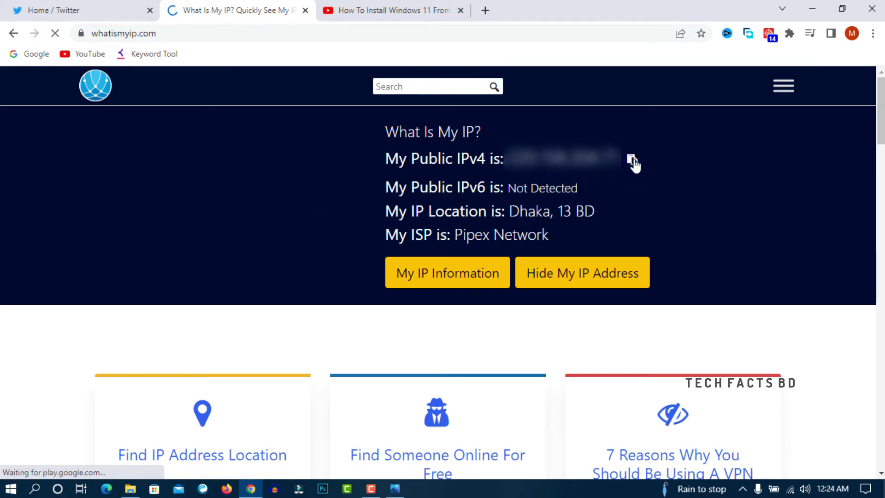
{"action": "left_click", "coordinate": [13, 33]}
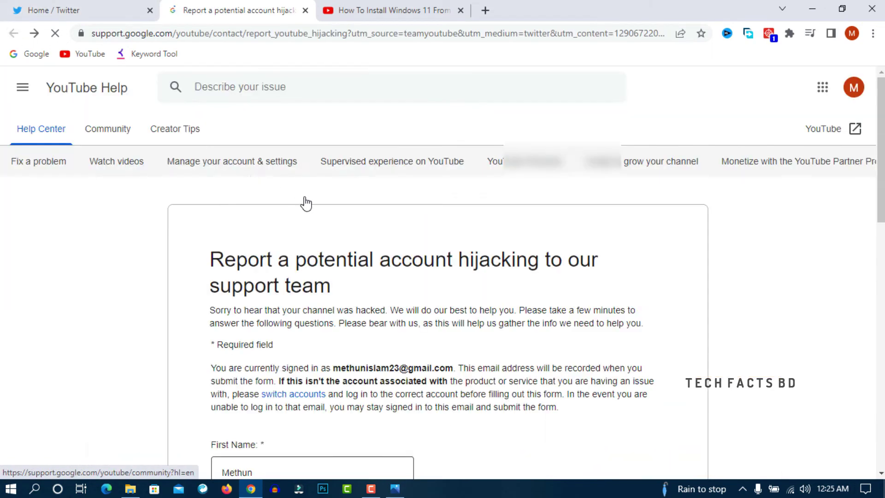
{"action": "scroll", "coordinate": [376, 279], "scroll_direction": "down", "scroll_amount": 20}
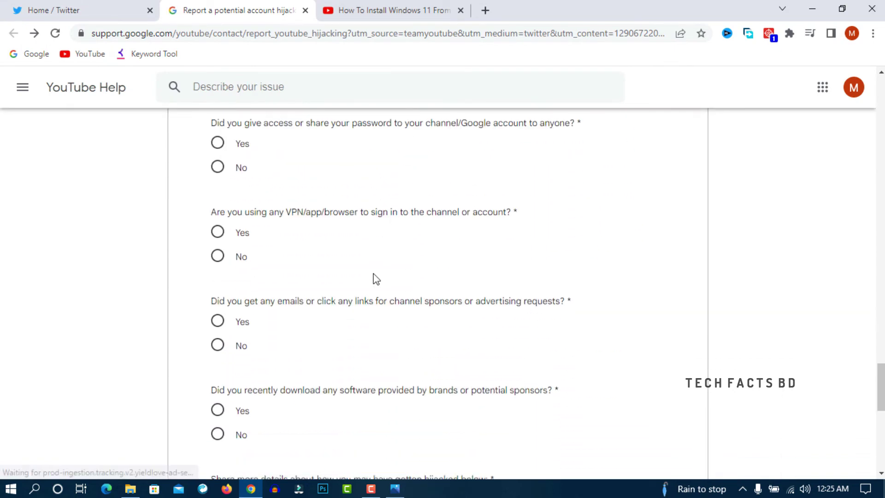
{"action": "scroll", "coordinate": [373, 276], "scroll_direction": "up", "scroll_amount": 15}
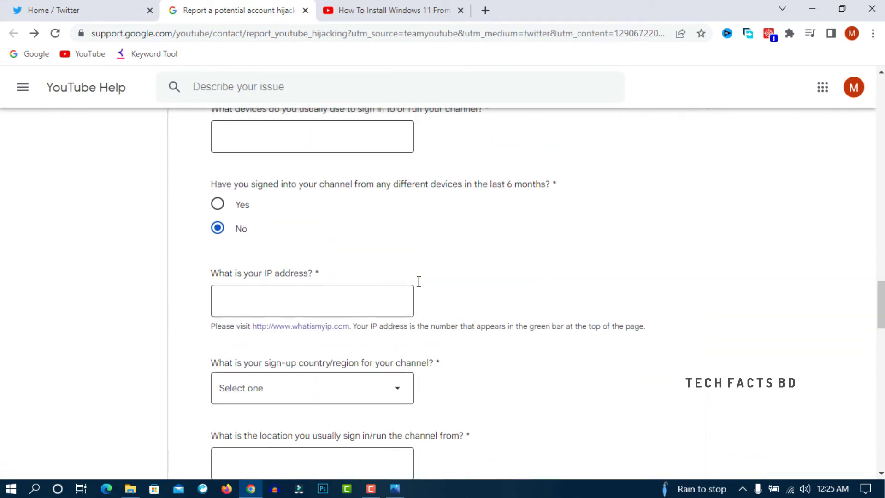
{"action": "left_click", "coordinate": [295, 309]}
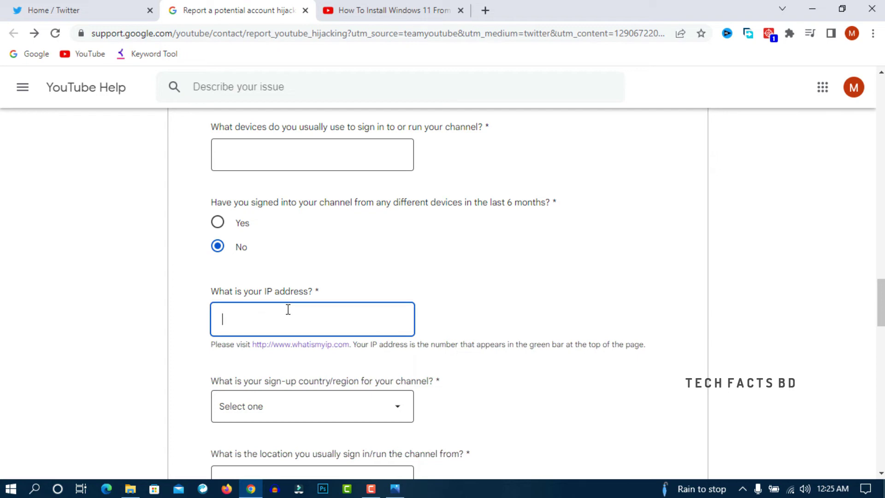
Activate the usual sign-in location field, and answer No to currently being in that same location.
{"action": "scroll", "coordinate": [289, 312], "scroll_direction": "down", "scroll_amount": 1}
{"action": "scroll", "coordinate": [289, 314], "scroll_direction": "down", "scroll_amount": 1}
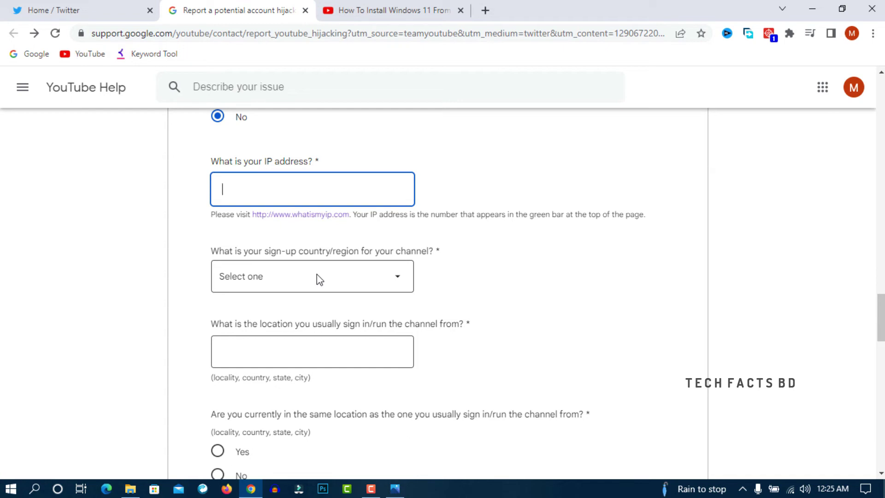
{"action": "scroll", "coordinate": [318, 277], "scroll_direction": "down", "scroll_amount": 2}
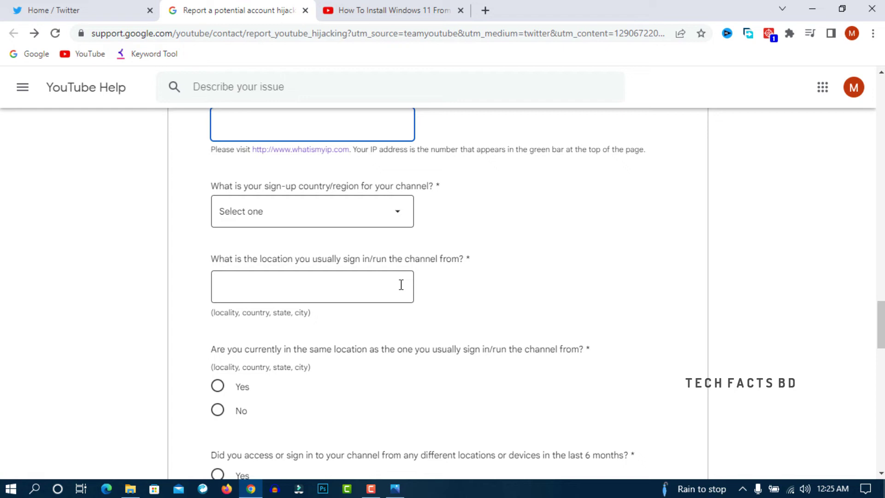
{"action": "left_click", "coordinate": [265, 295]}
{"action": "scroll", "coordinate": [451, 306], "scroll_direction": "down", "scroll_amount": 3}
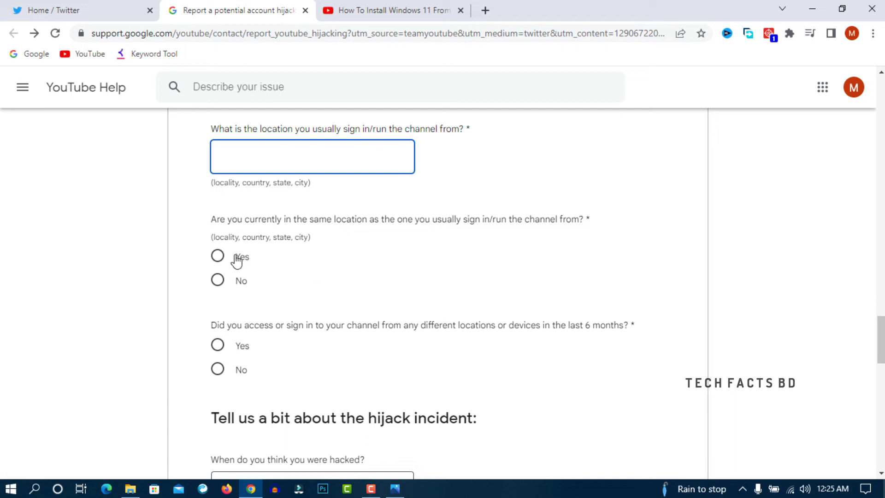
{"action": "left_click", "coordinate": [218, 282]}
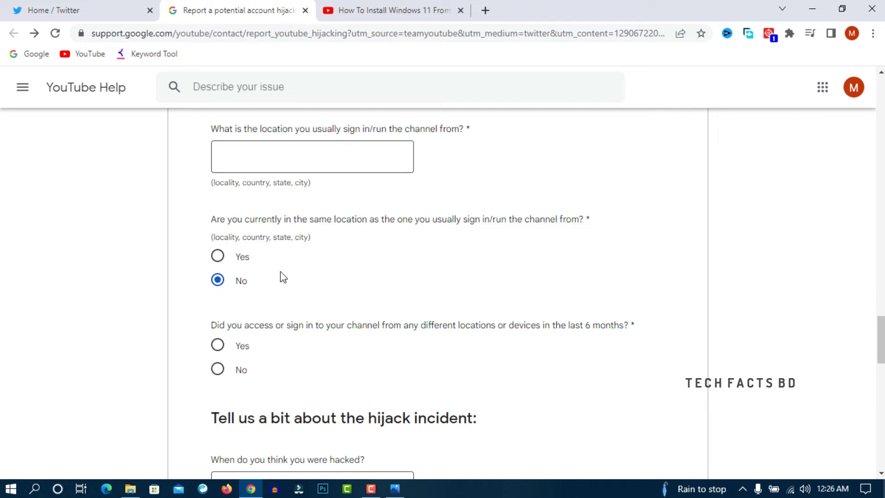
{"action": "scroll", "coordinate": [282, 276], "scroll_direction": "down", "scroll_amount": 1}
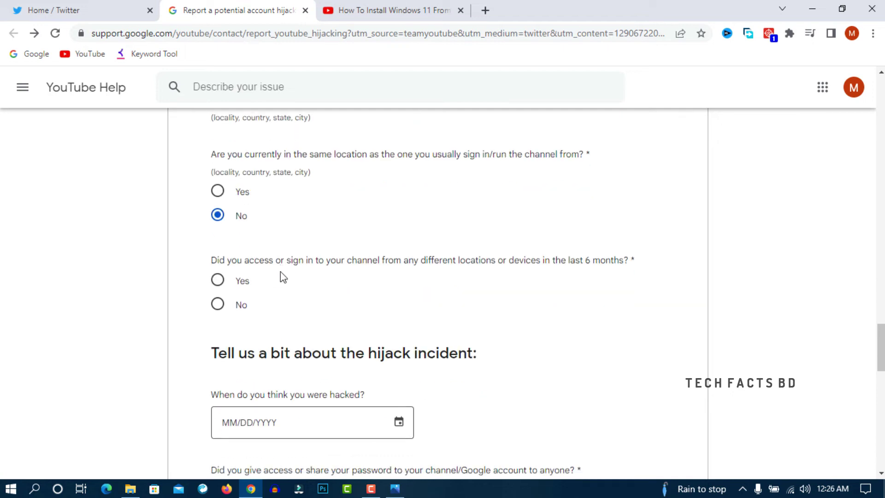